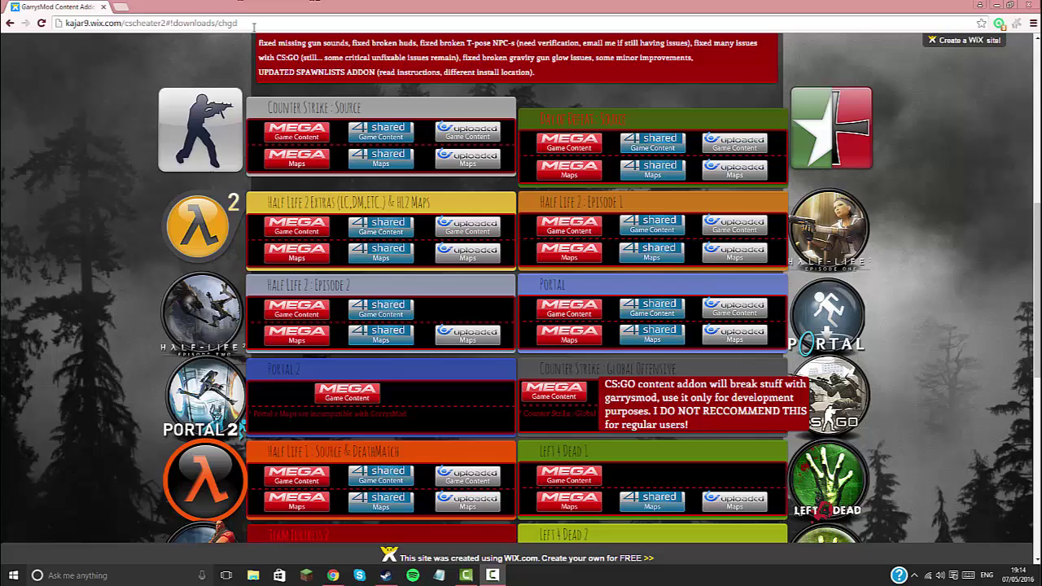
- Review the downloads page address and the list of Garry's Mod game content and map downloads
left_click(177, 22)
left_click_drag(137, 23, 222, 23)
left_click(245, 24)
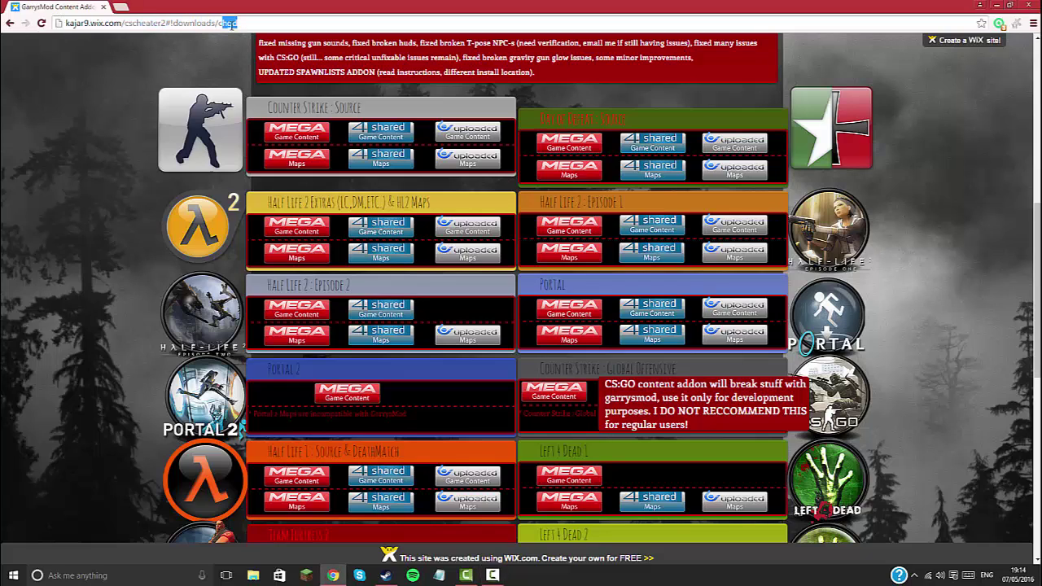
left_click(244, 62)
left_click_drag(214, 210, 290, 189)
scroll(277, 212, "down", 1)
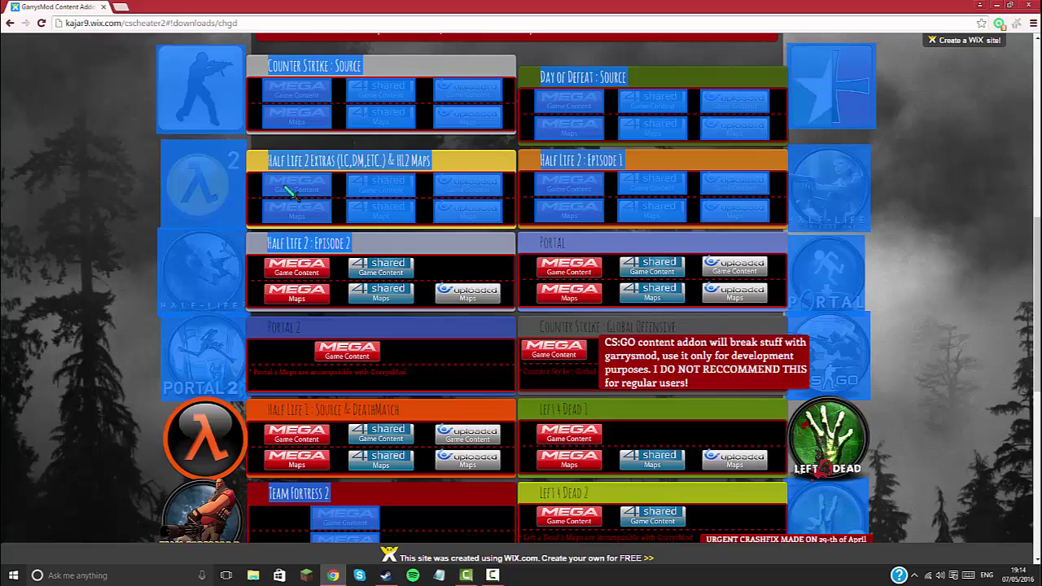
left_click(290, 189)
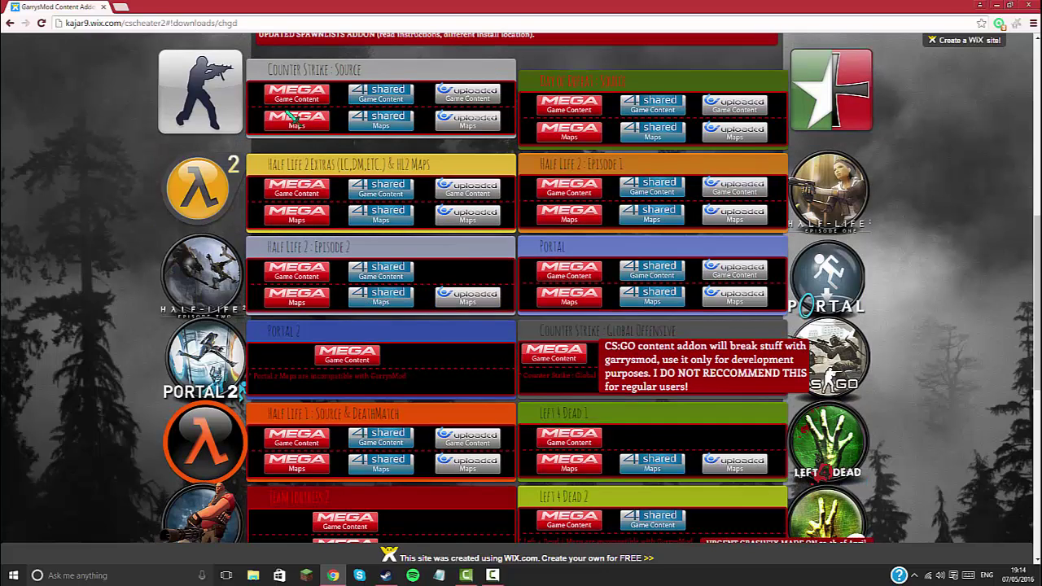
scroll(293, 118, "up", 3)
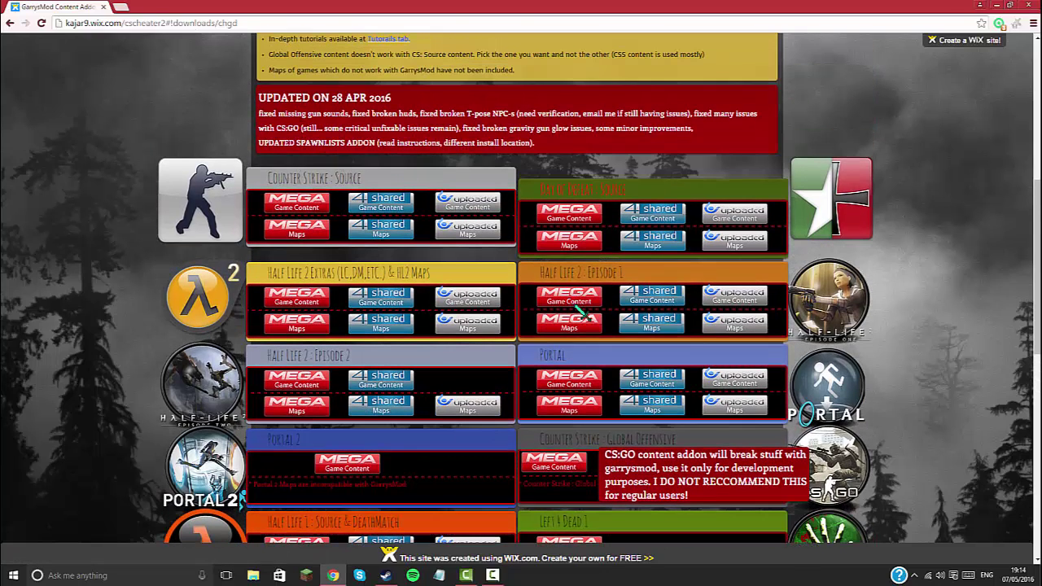
- Open the Counter Strike: Source game content download on MEGA, skipping the ad page and closing the other browser tabs
mouse_move(268, 177)
left_mouse_down()
mouse_move(359, 180)
mouse_move(275, 178)
left_mouse_up()
left_click(271, 178)
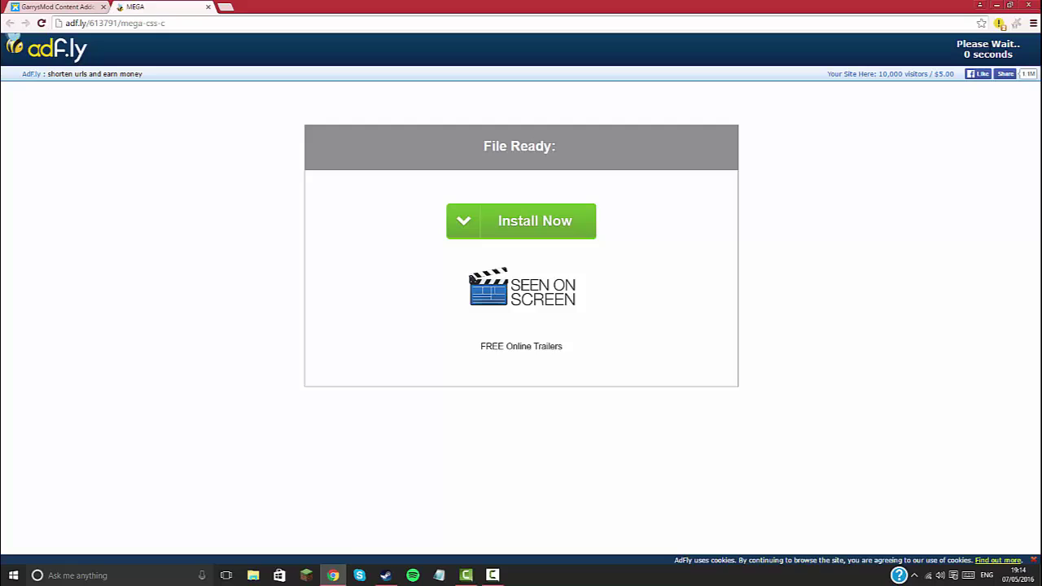
left_click(994, 51)
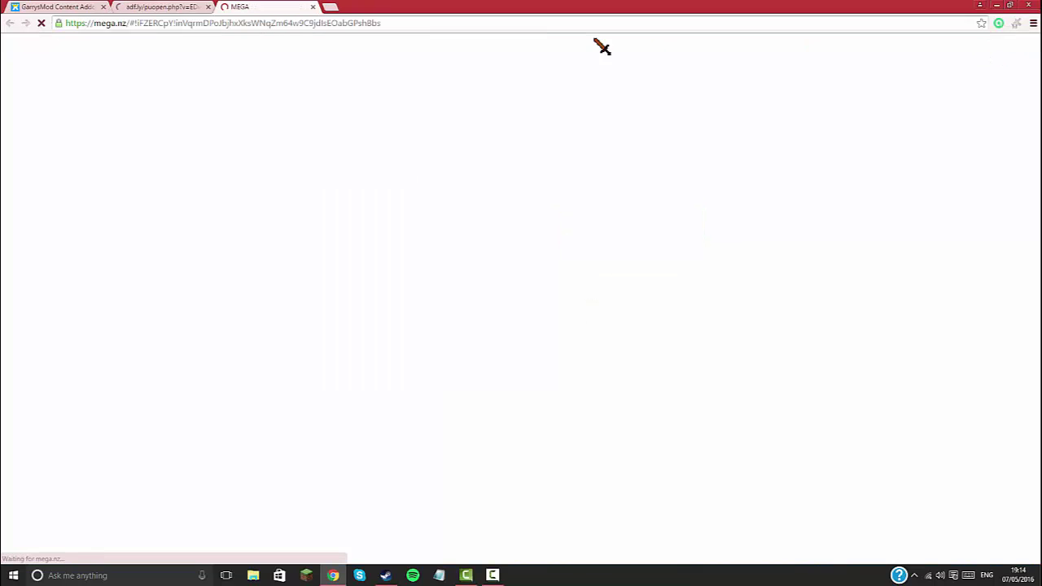
left_click(207, 6)
left_click(103, 7)
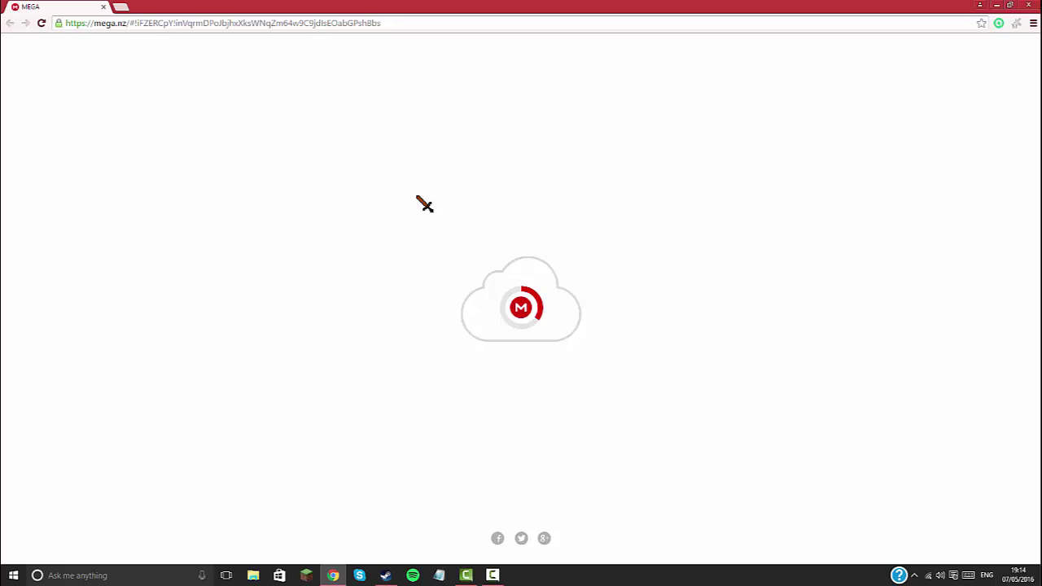
- Examine the MEGA page for css_content_addon_apr2016.zip, including its file name and browser download option
left_click(413, 23)
left_click(695, 23)
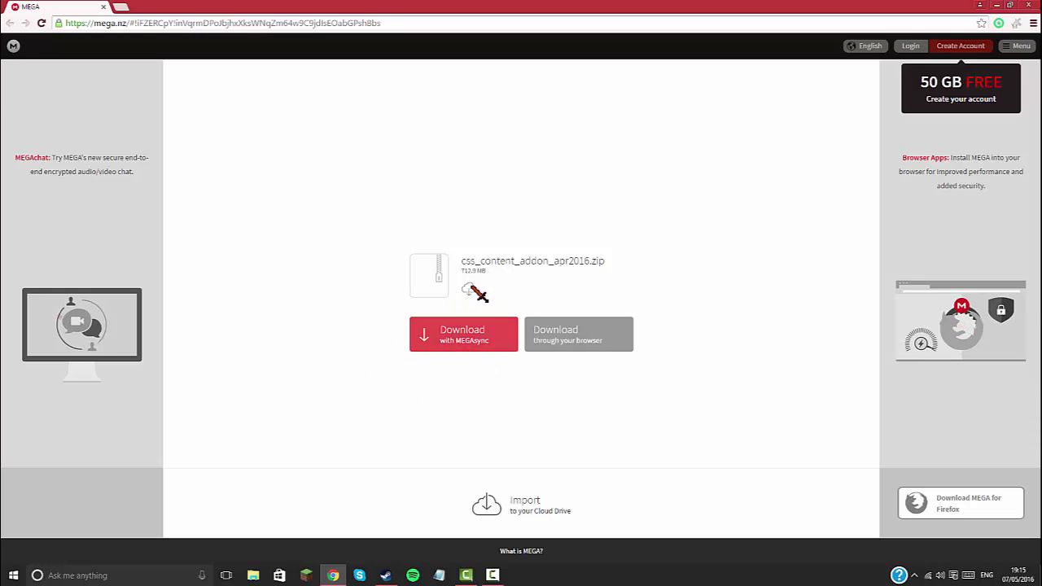
double_click(555, 332)
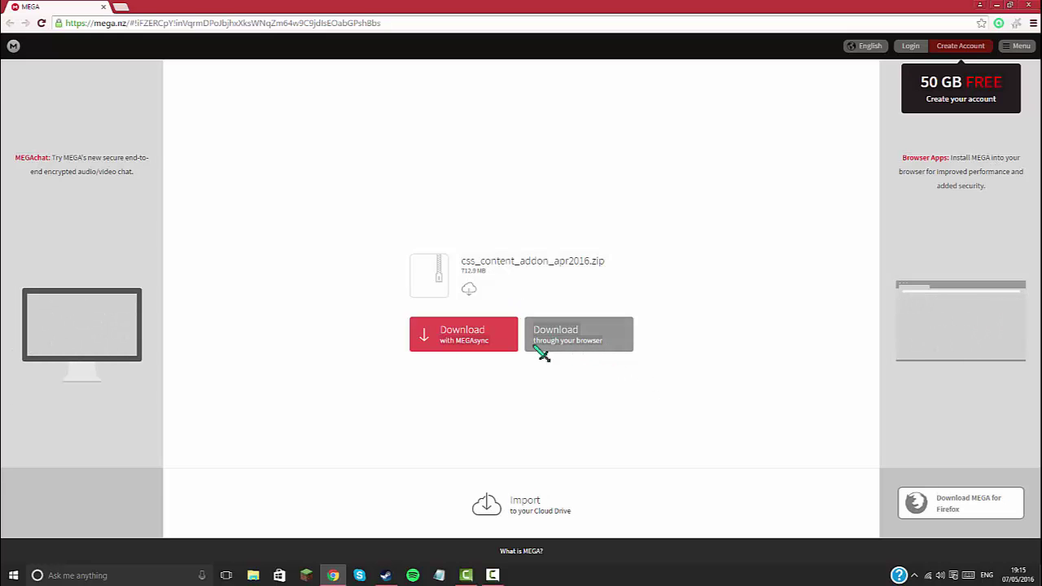
left_click(493, 372)
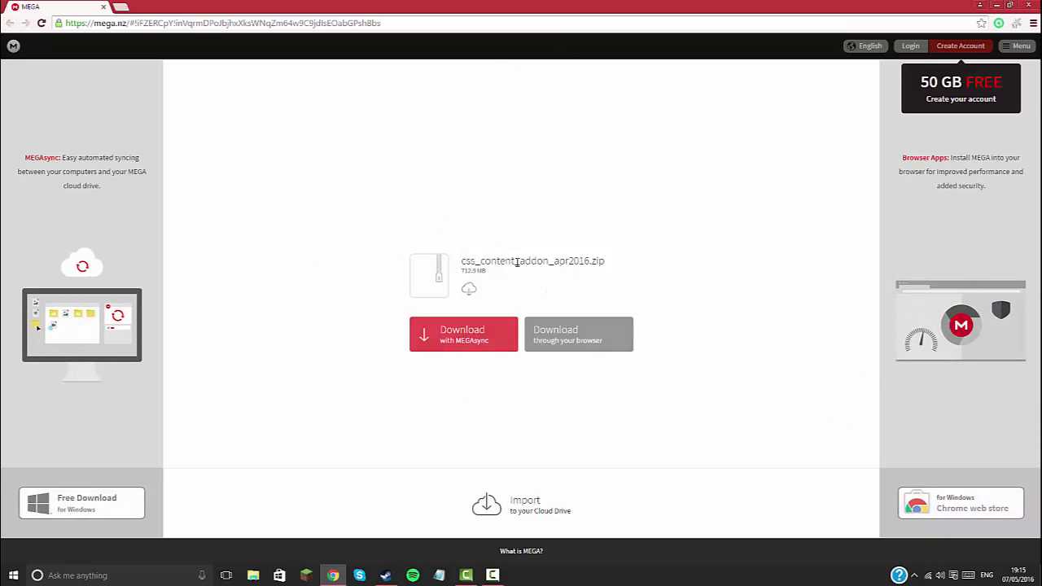
left_click_drag(518, 262, 610, 263)
left_click(624, 291)
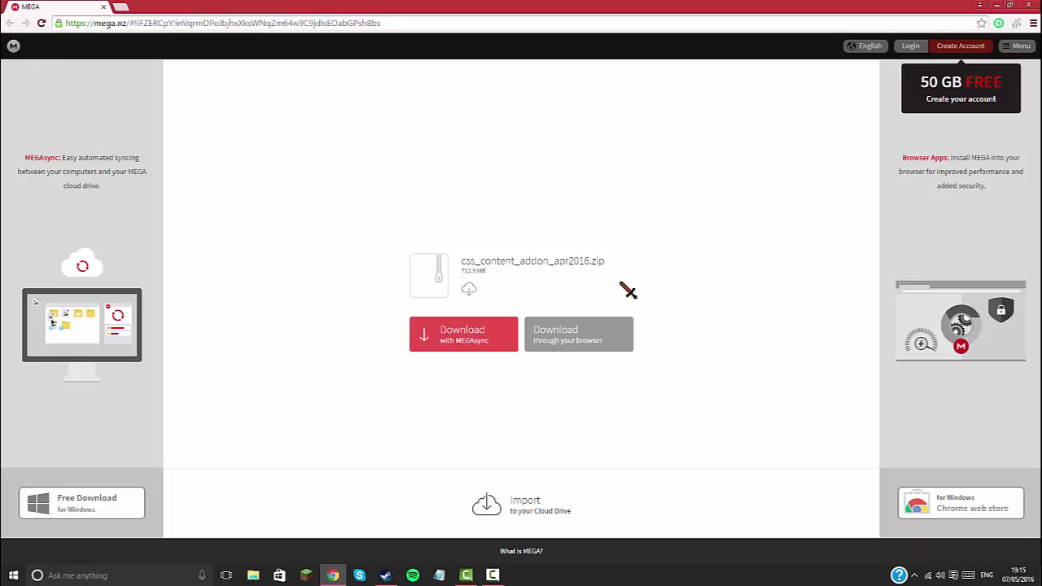
- Minimise the browser and move the css_content_addon_apr2016 folder to the middle of the desktop
left_click(996, 5)
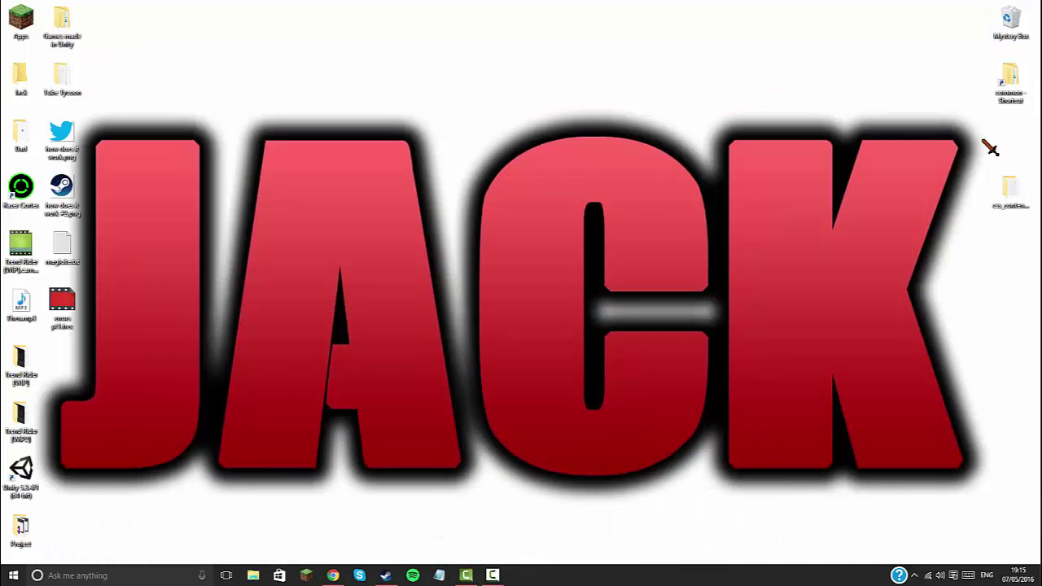
left_click_drag(936, 203, 513, 272)
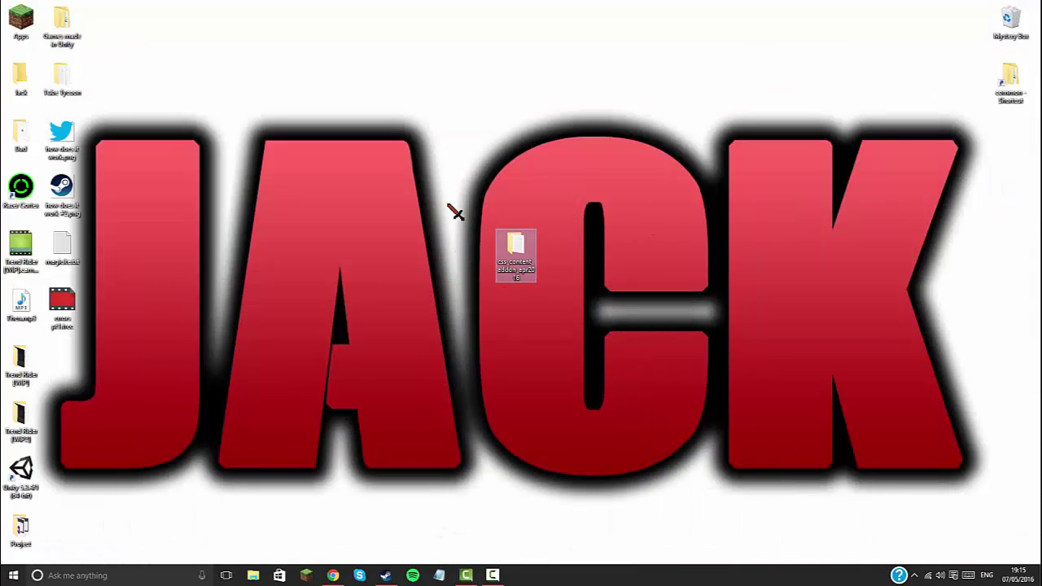
left_click_drag(447, 203, 632, 348)
- Open the css_content_addon_apr2016 folder to inspect its contents, and close it again
double_click(511, 244)
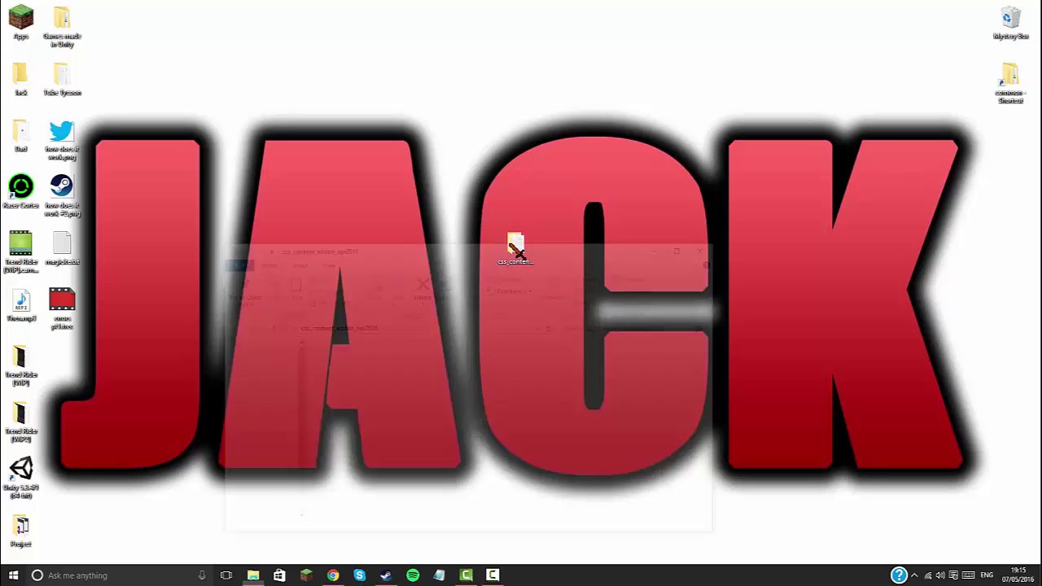
left_click(711, 246)
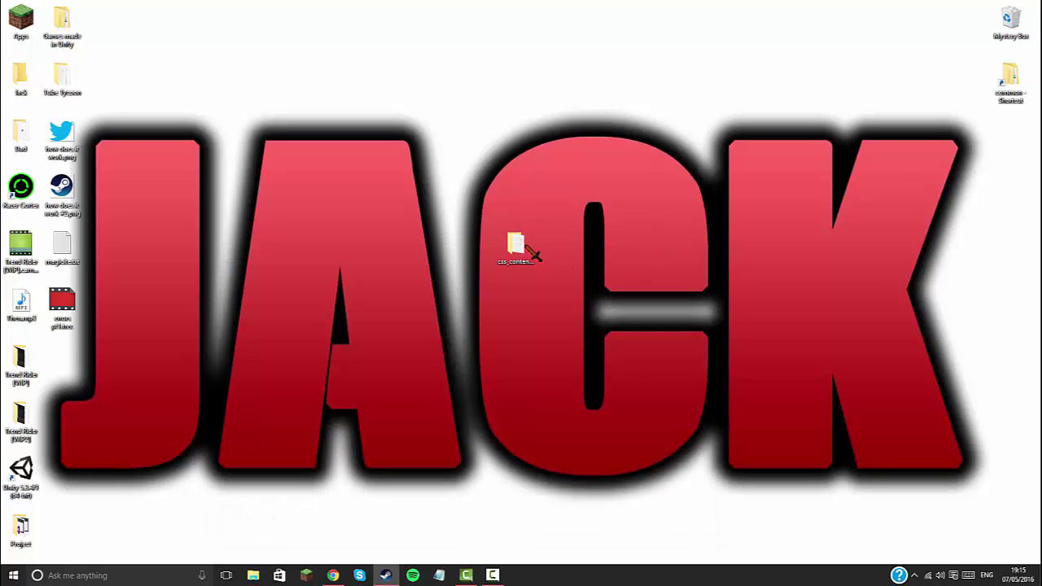
double_click(518, 246)
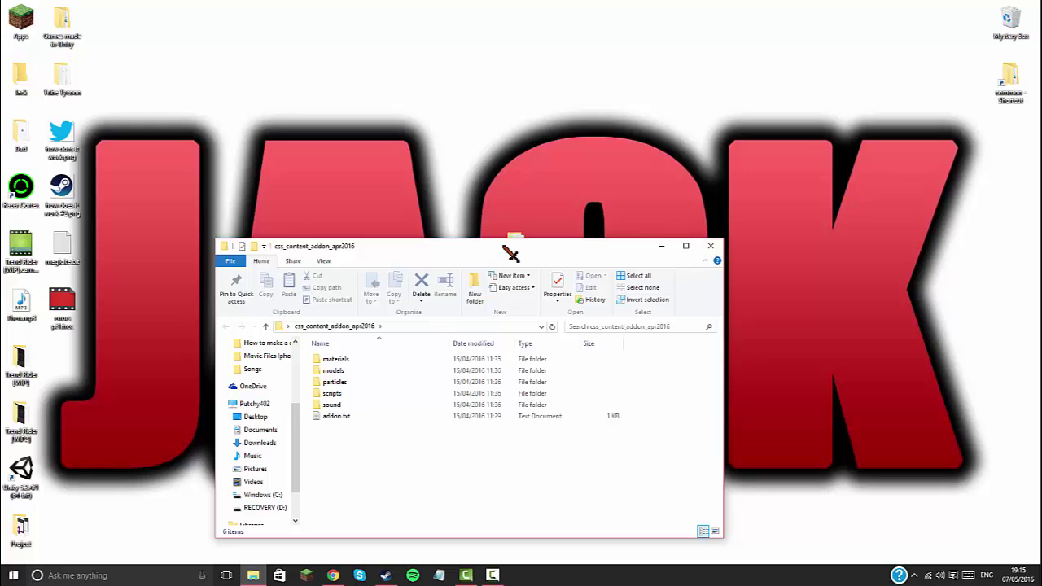
left_click(711, 245)
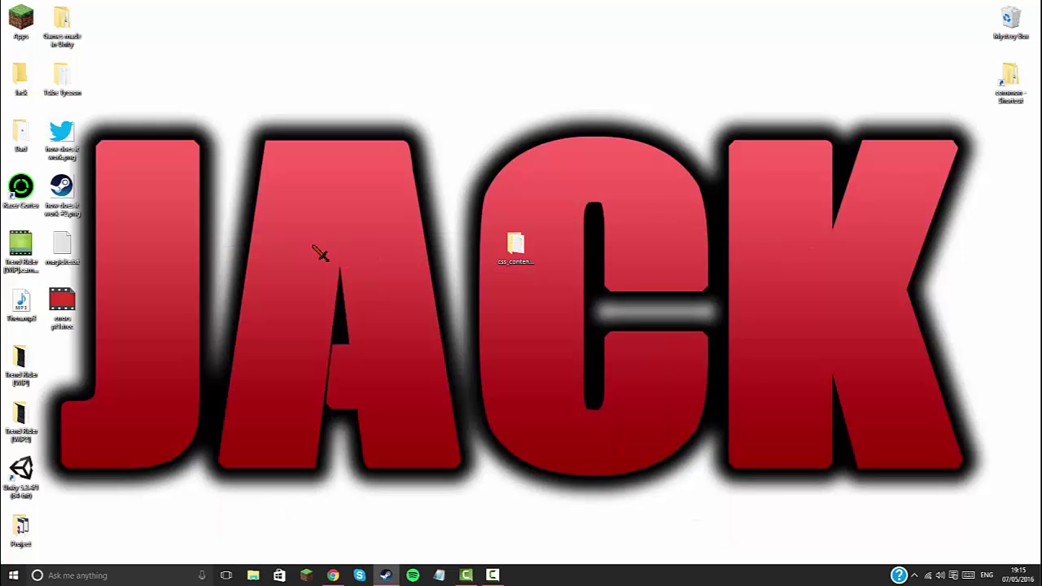
- Create a desktop folder named css and move the css_content_addon_apr2016 folder into it
left_click(518, 251)
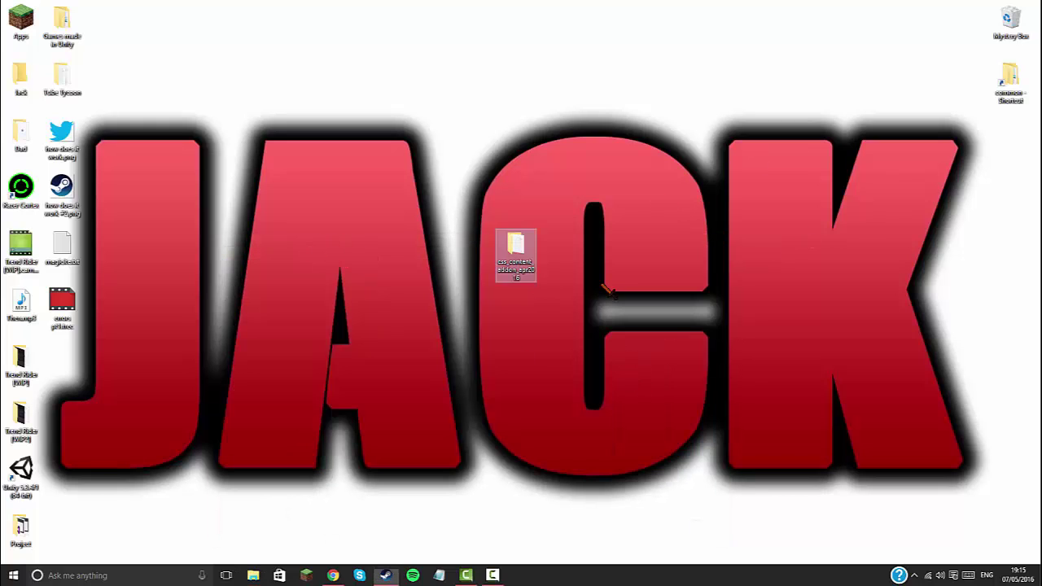
right_click(648, 404)
mouse_move(705, 400)
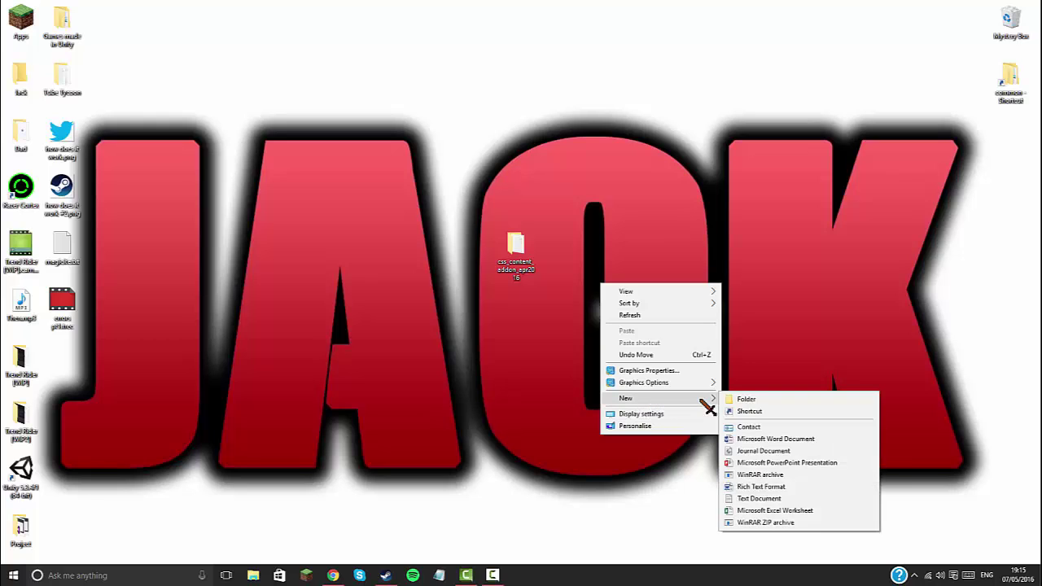
left_click(745, 399)
type("css")
key("Return")
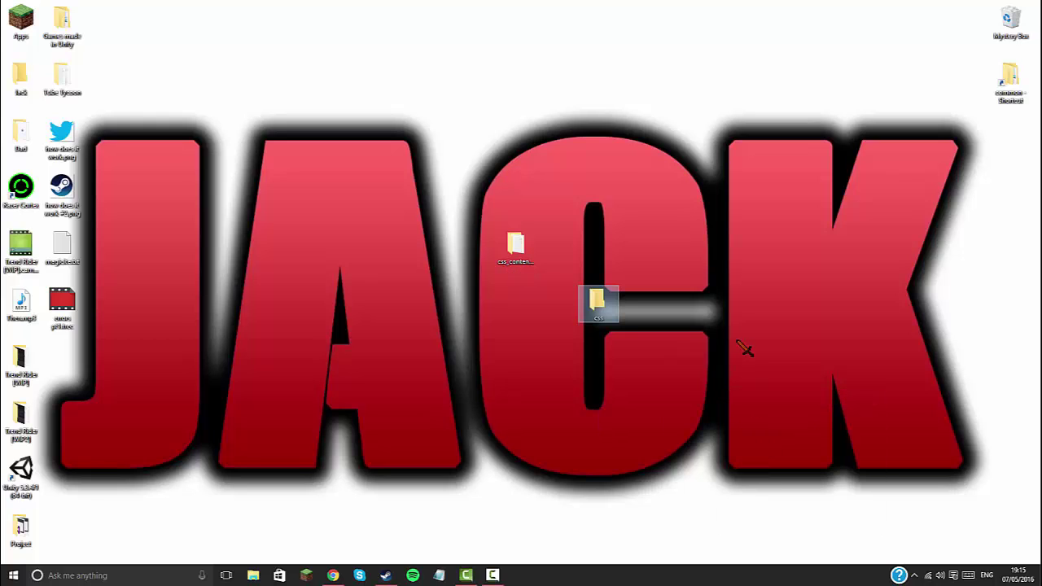
left_click_drag(521, 239, 600, 306)
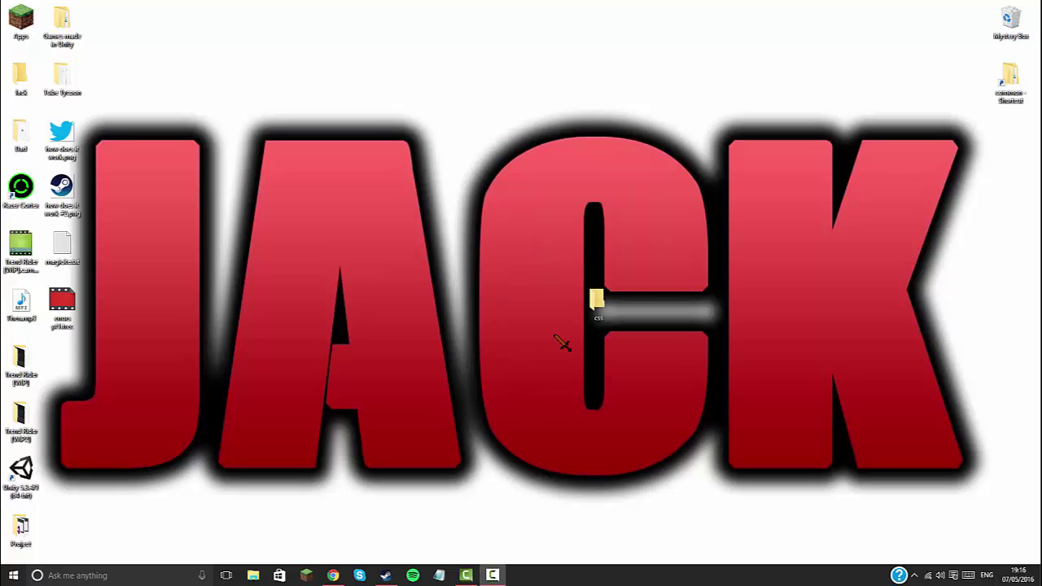
- Move the css_content_addon_apr2016 folder out of the css folder back to the desktop and delete the css folder
left_click(606, 303)
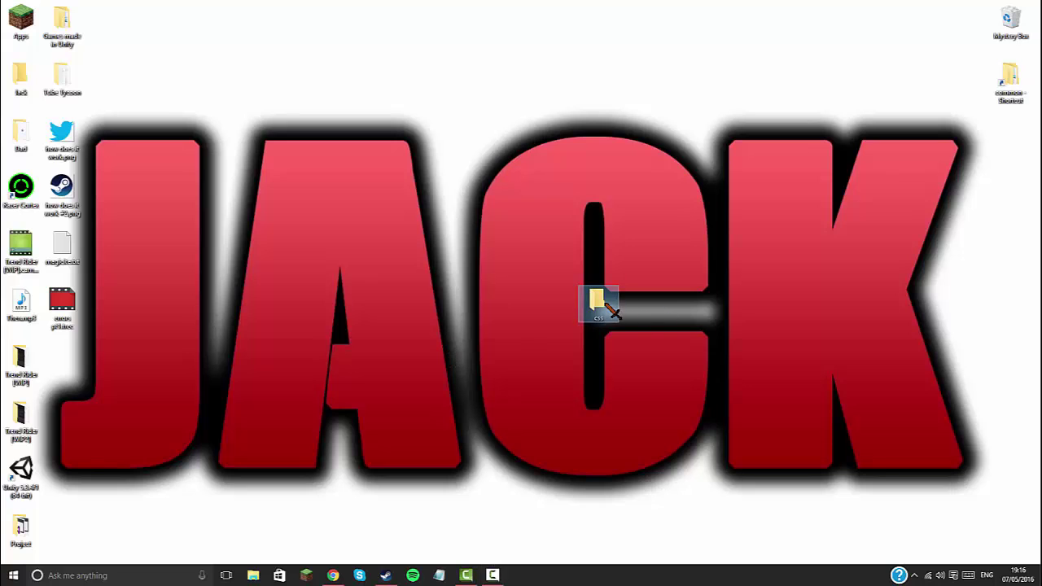
double_click(605, 302)
left_click_drag(376, 363, 840, 322)
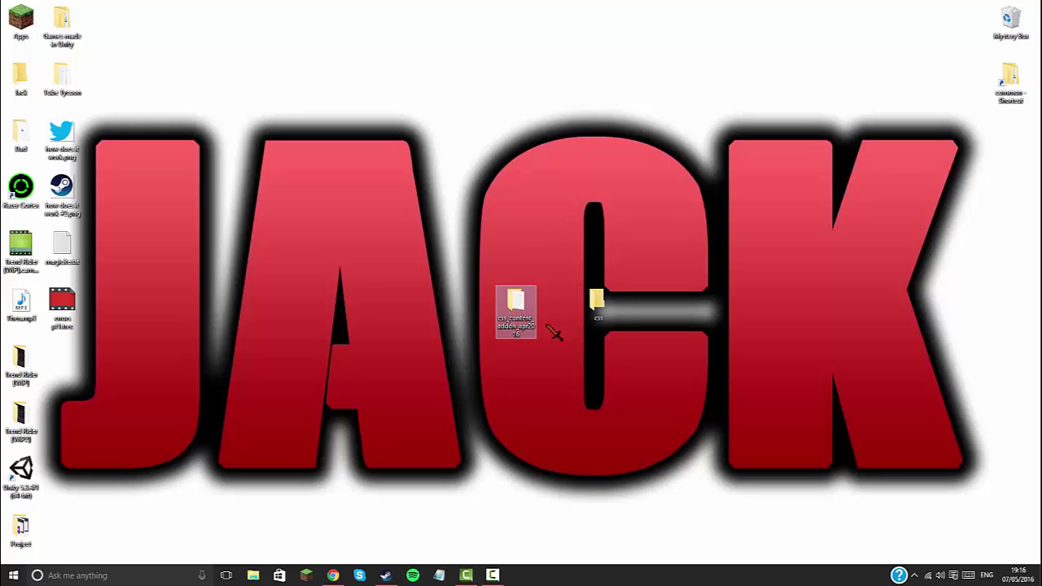
left_click_drag(451, 255, 560, 368)
left_click_drag(597, 302, 1010, 23)
- Switch to Steam and browse the local files of Garry's Mod from the game's properties
left_click(516, 302)
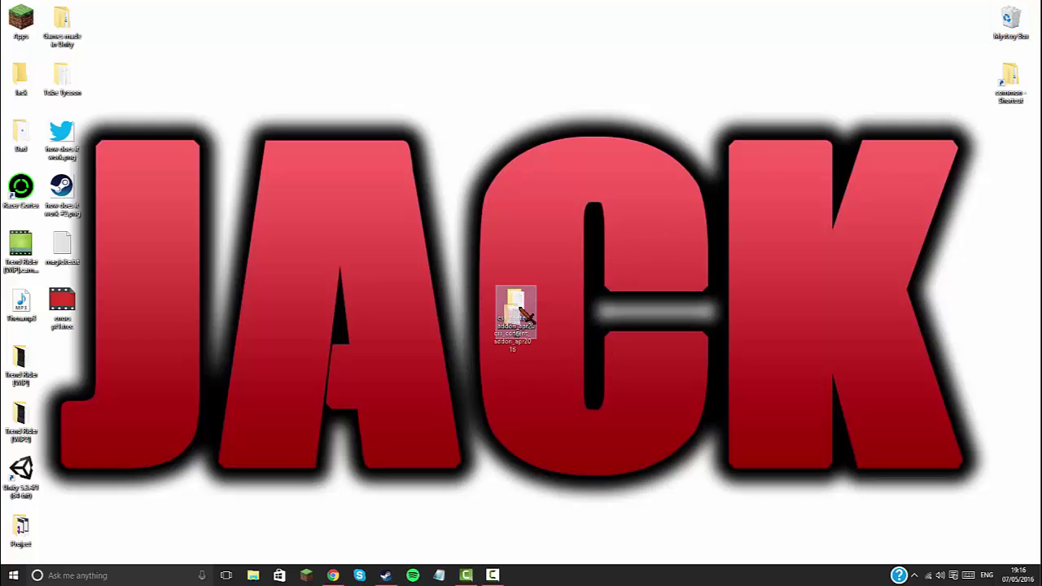
left_click(385, 575)
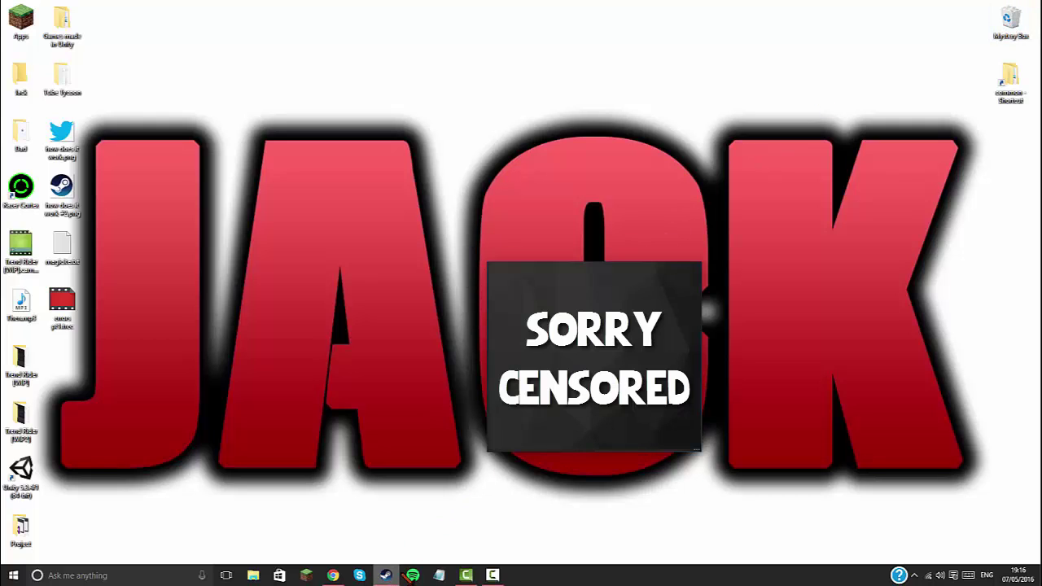
left_click(693, 270)
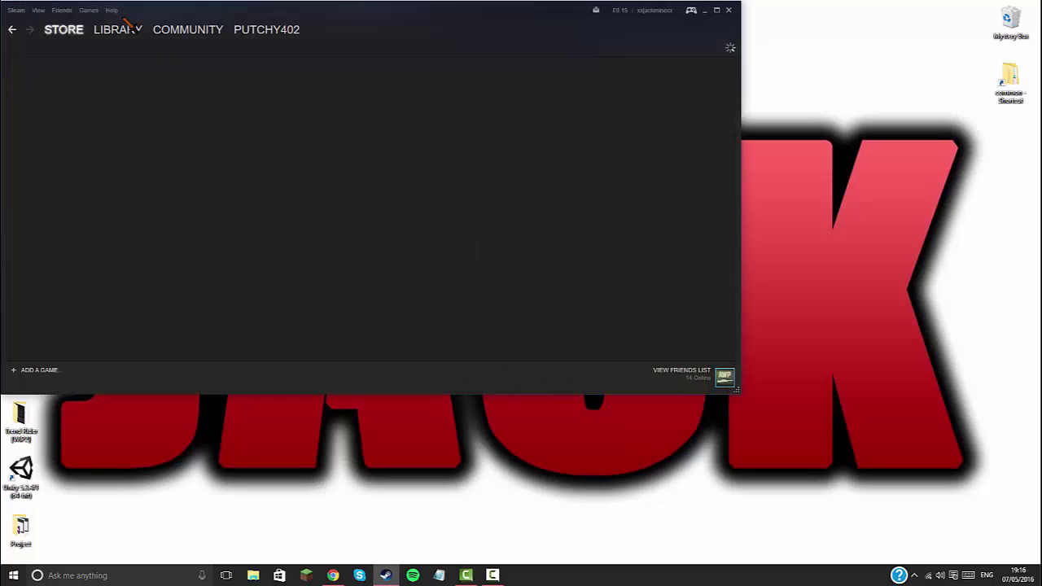
left_click(127, 42)
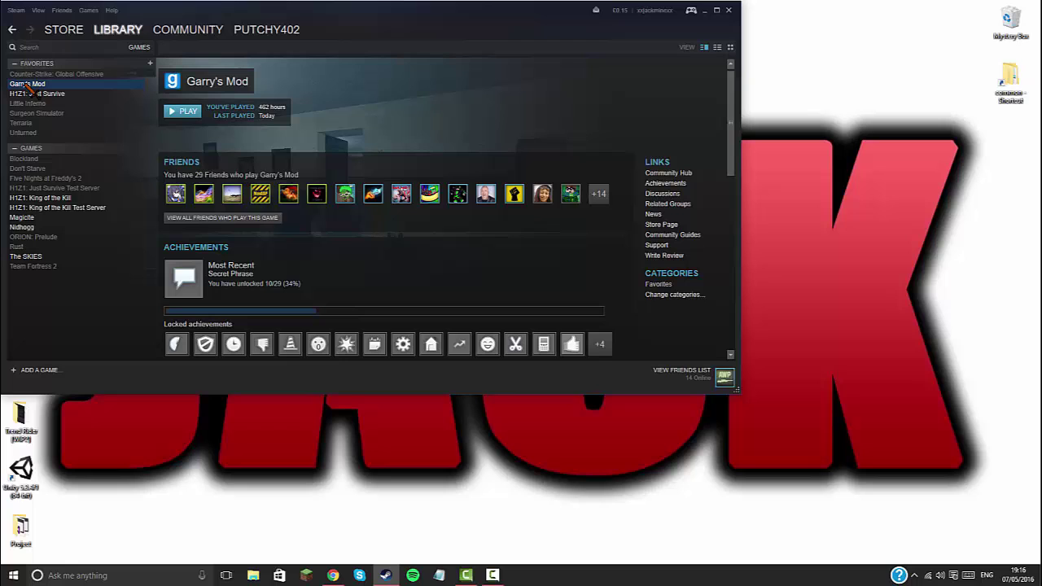
right_click(29, 88)
left_click(36, 236)
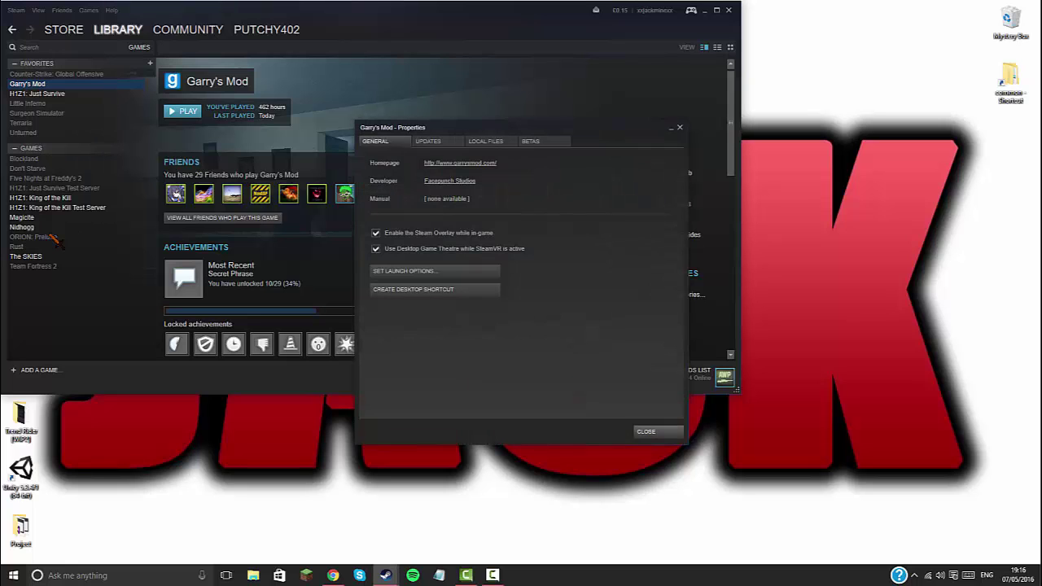
left_click(489, 143)
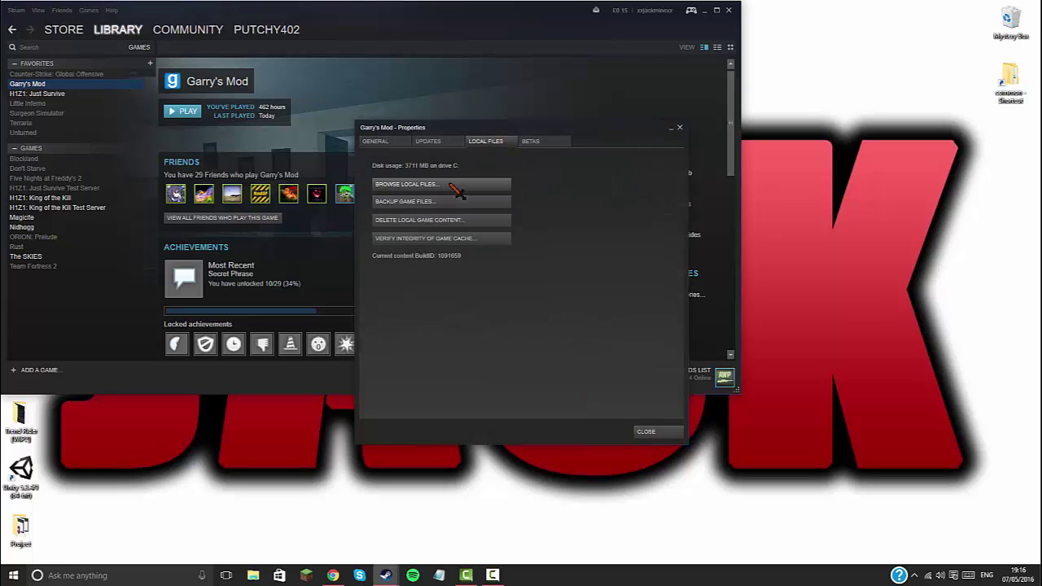
left_click(452, 185)
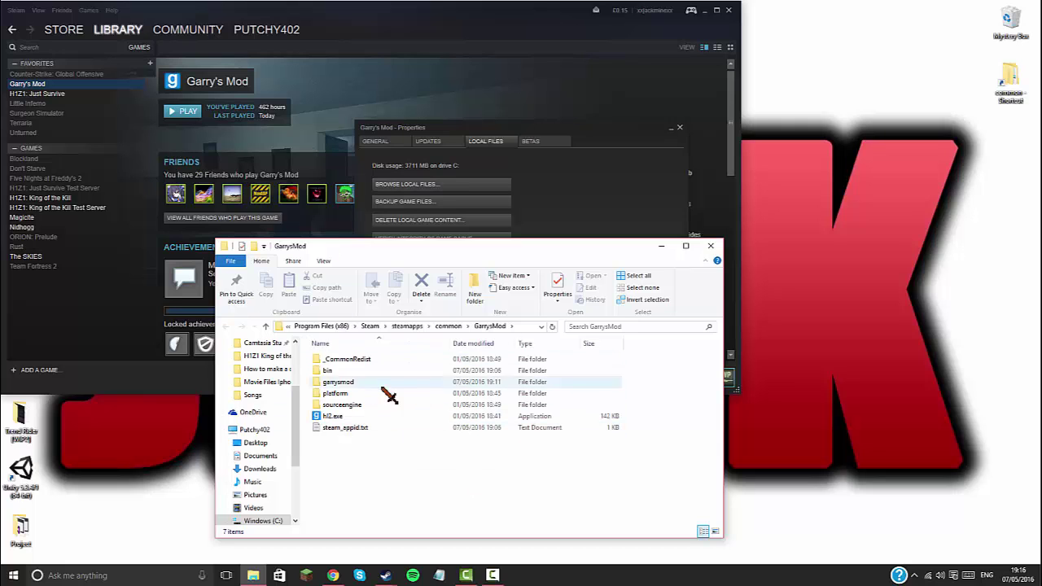
- Open the addons folder inside the garrysmod folder and look through its files
double_click(355, 381)
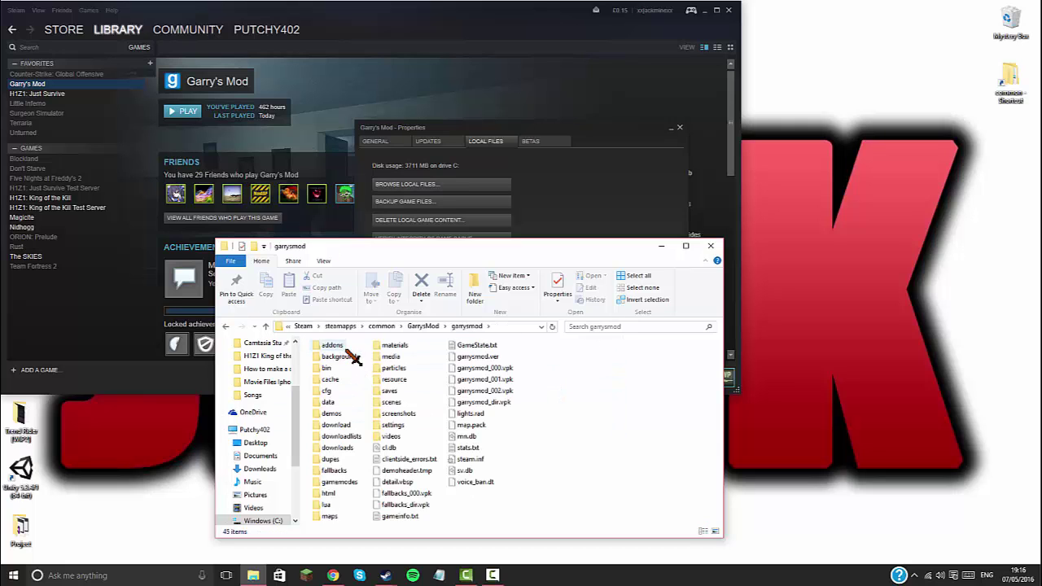
double_click(342, 347)
left_click_drag(522, 267, 526, 218)
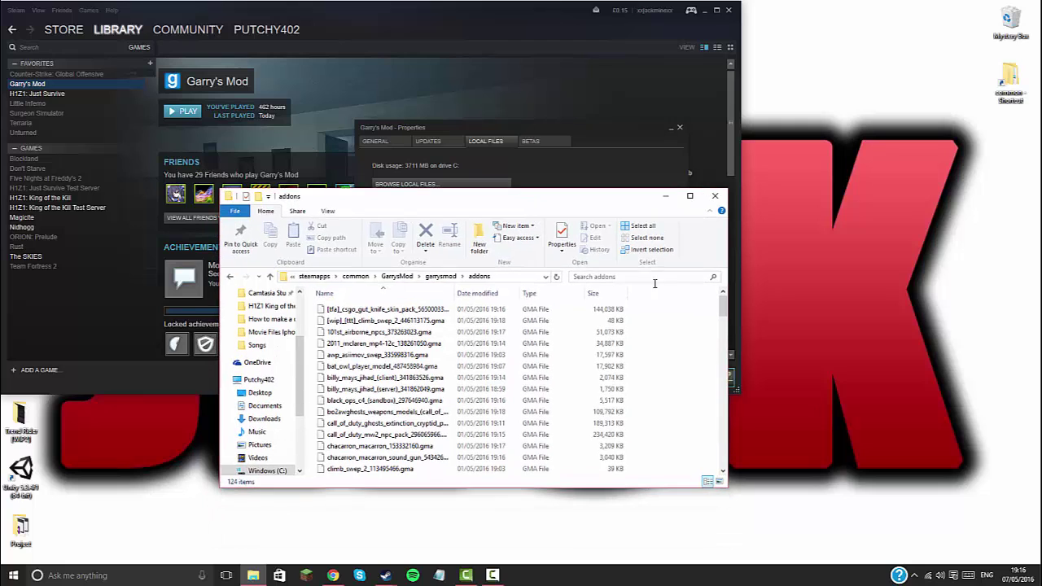
mouse_move(723, 308)
left_mouse_down()
mouse_move(716, 421)
mouse_move(721, 308)
left_mouse_up()
left_click_drag(389, 312, 432, 302)
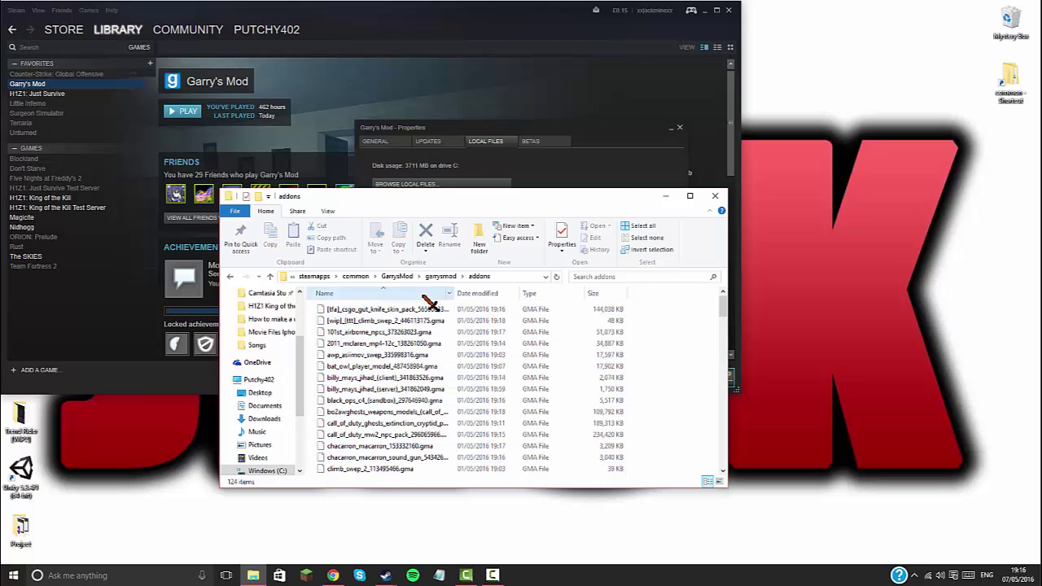
- Close the Steam windows and move the css_content_addon_apr2016 folder from the desktop into the addons folder
left_click(729, 10)
left_click(679, 128)
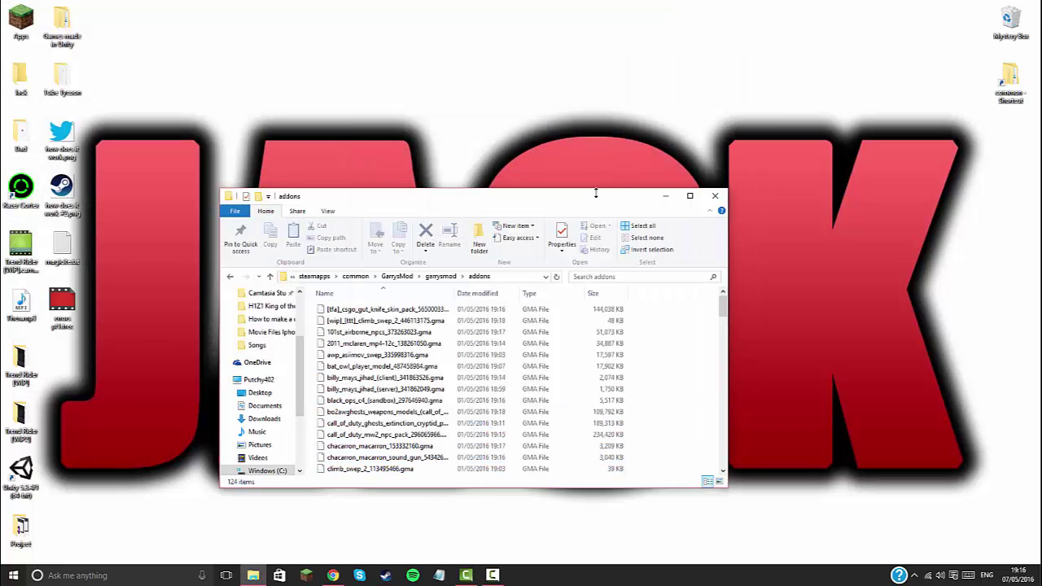
left_click_drag(516, 202, 279, 206)
left_click_drag(521, 317, 189, 336)
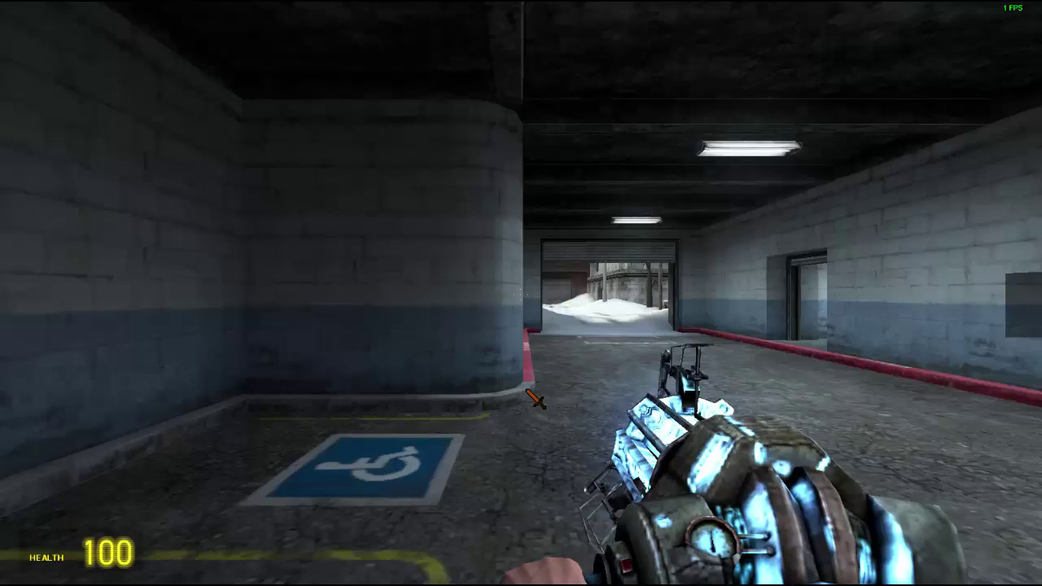
left_click(521, 293)
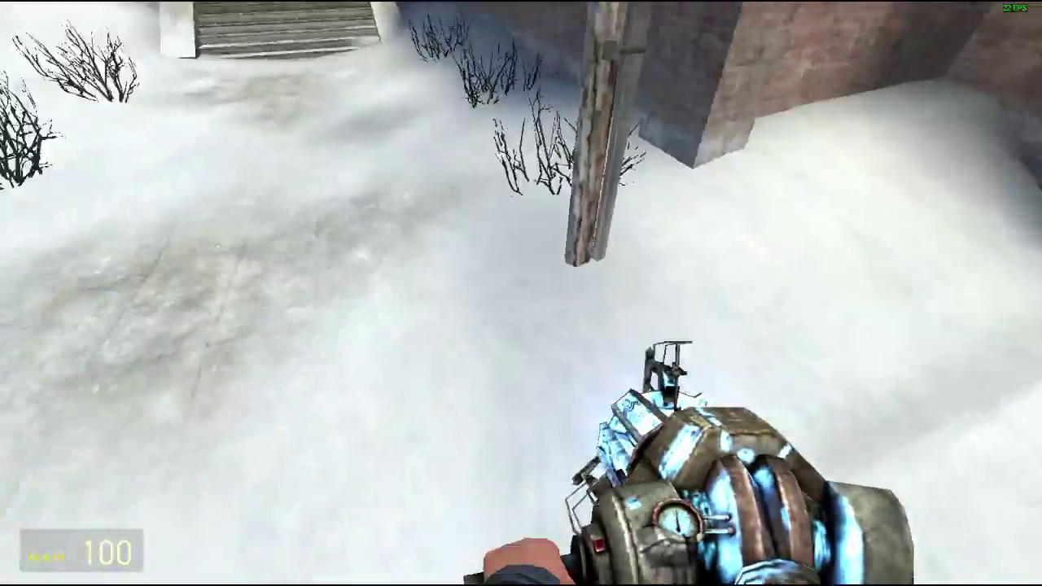
key("w")
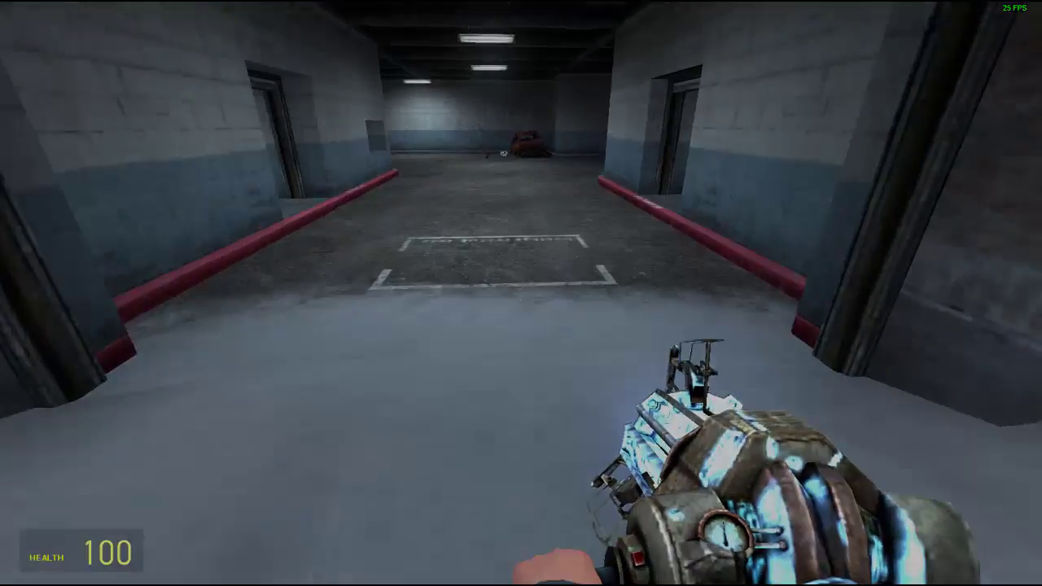